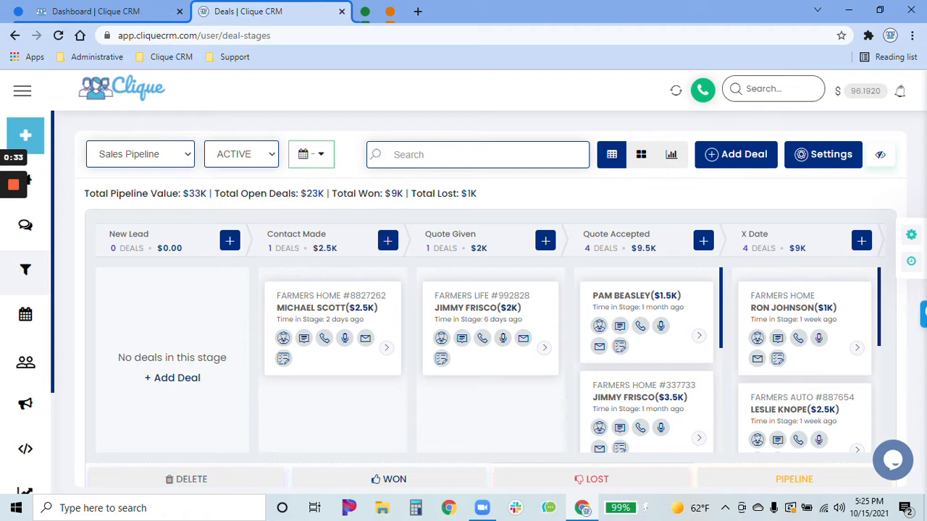
- Move the $2K Farmers Life deal from Quote Given to Contact Made and back to Quote Given
drag(482, 319, 415, 313)
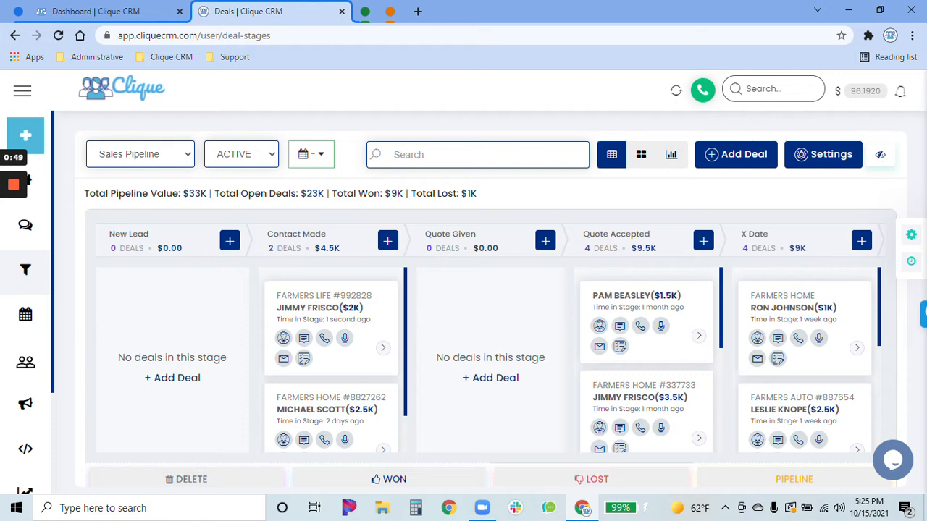
drag(384, 322, 515, 298)
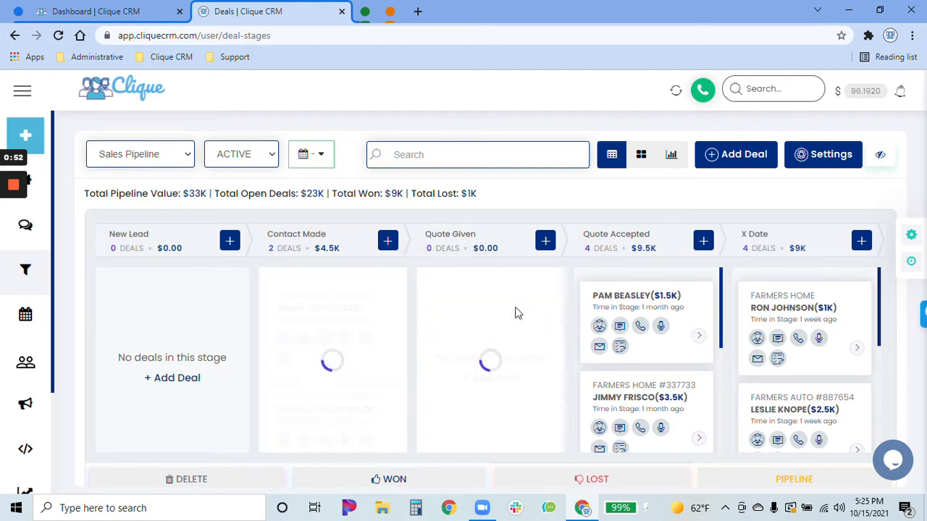
- Open the new deal form for the Quote Given stage, review its fields and close it without adding a deal
click(545, 242)
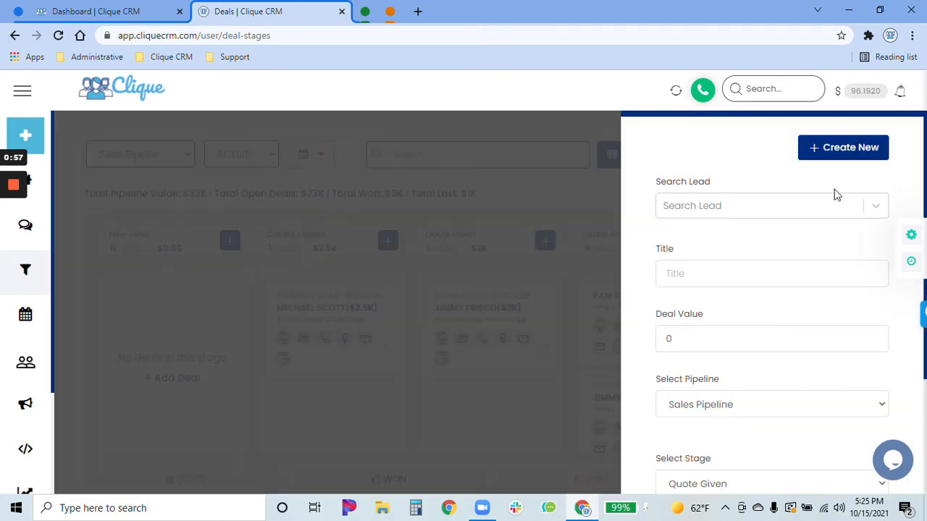
scroll(776, 414, down, 2)
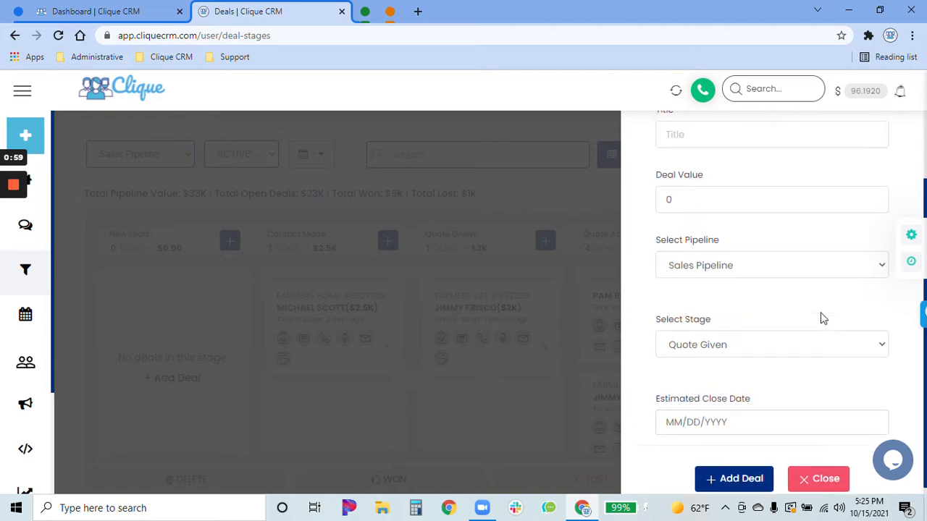
scroll(821, 317, up, 2)
scroll(836, 197, down, 1)
scroll(831, 383, down, 3)
click(826, 462)
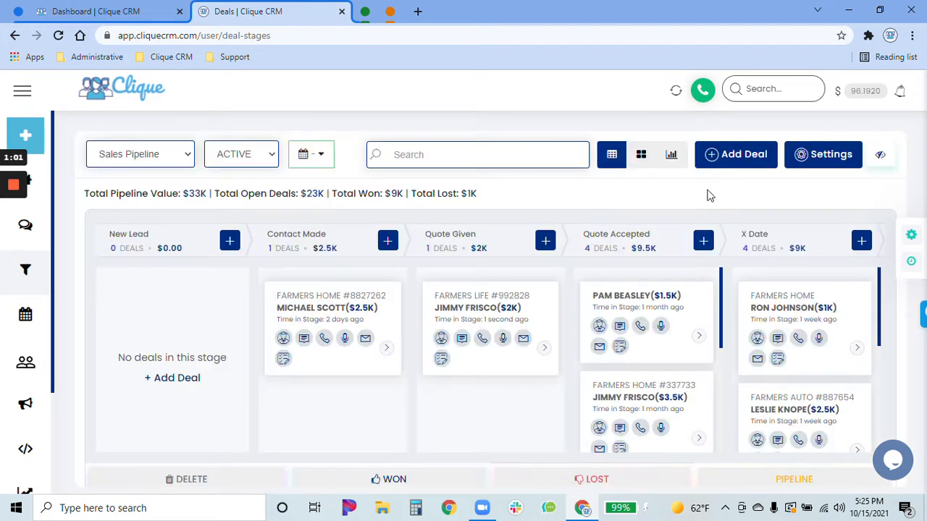
- Open the general Add Deal form, look over its fields and close it without saving
click(758, 159)
scroll(760, 325, down, 3)
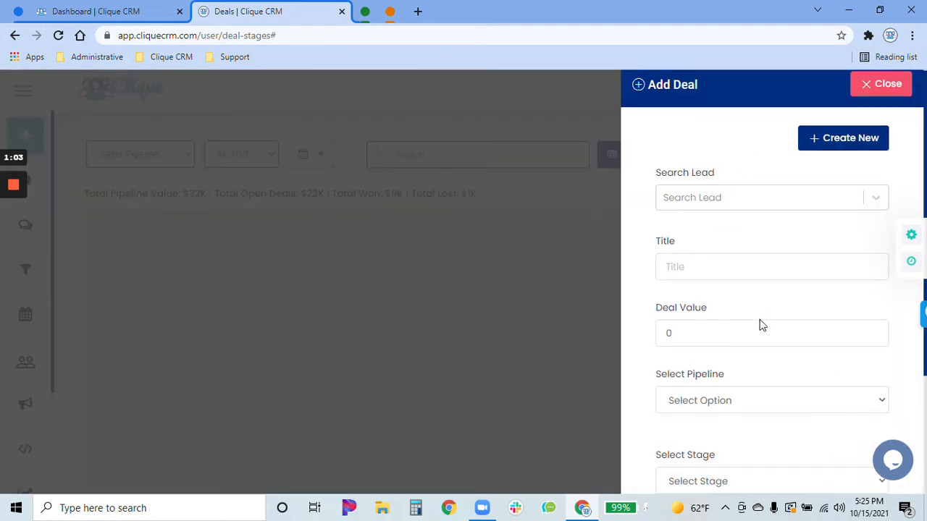
click(816, 464)
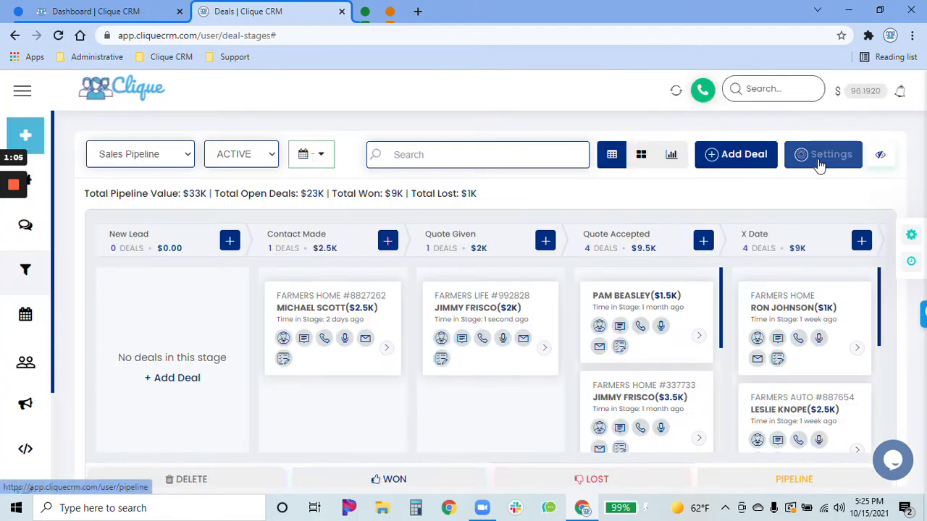
- View the Sales Pipeline deals as a list, then as charts, and examine the monthly deal value graph
click(642, 155)
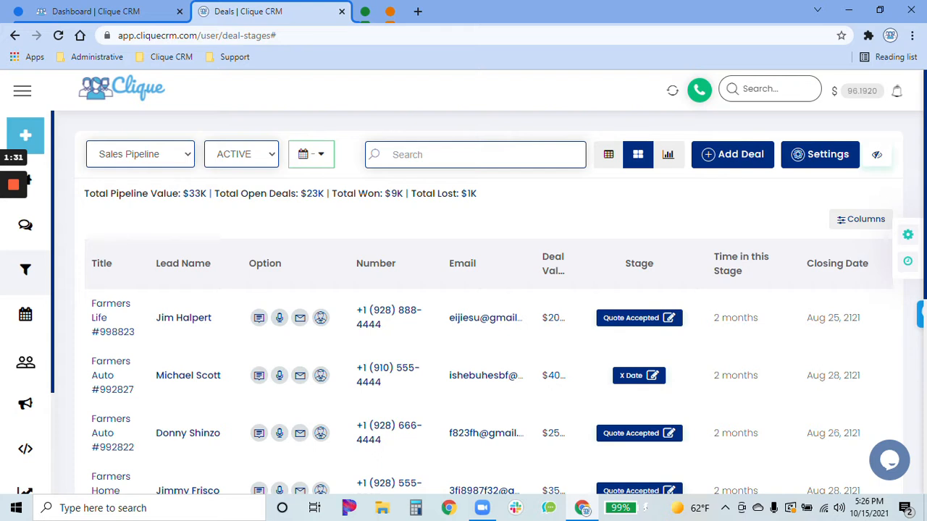
click(670, 157)
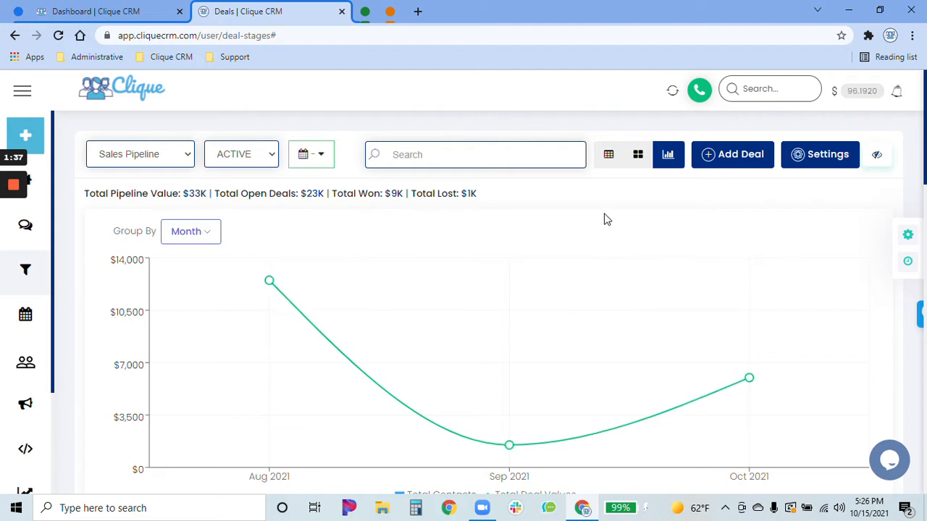
scroll(607, 219, down, 2)
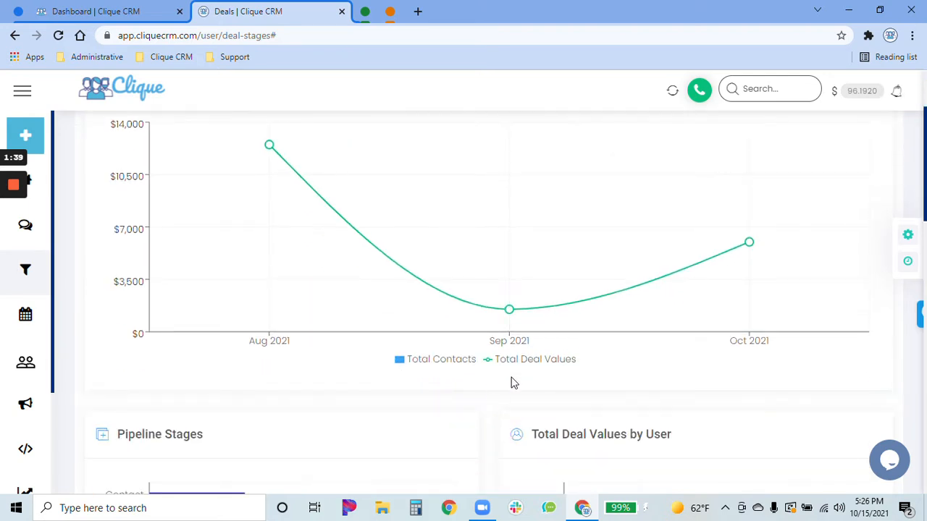
scroll(521, 383, up, 1)
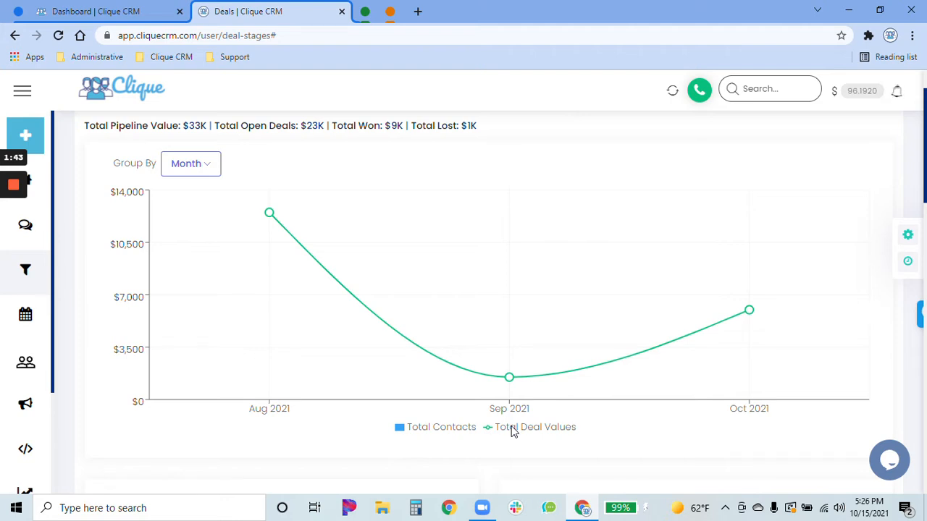
scroll(512, 432, down, 1)
scroll(506, 404, down, 3)
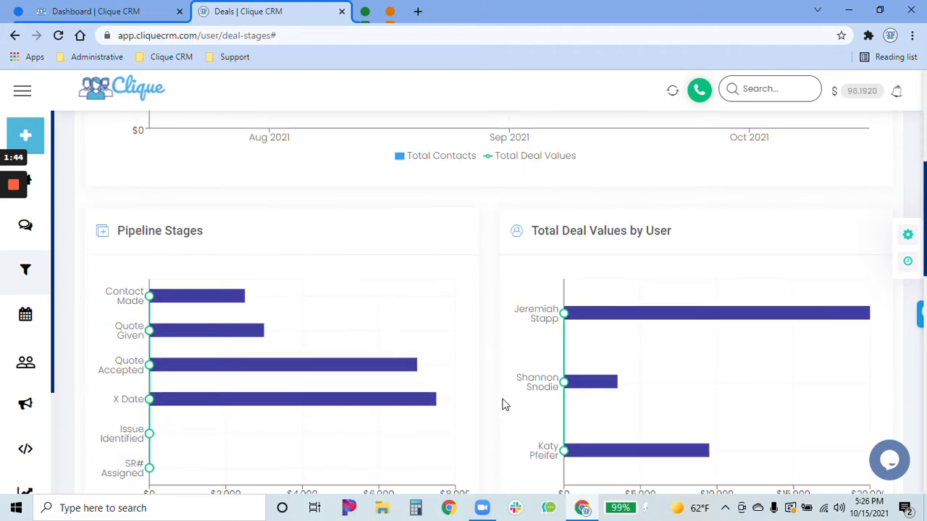
scroll(505, 405, down, 1)
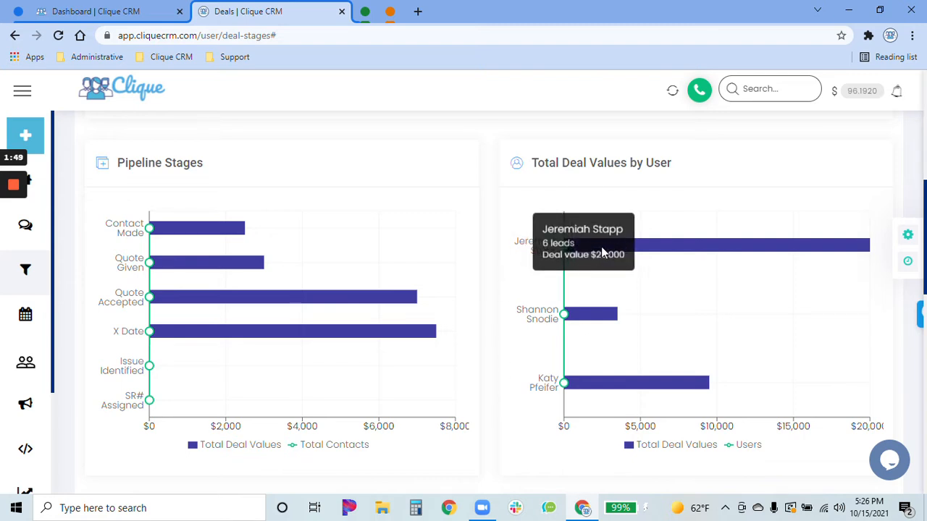
- Inspect the deal values and lead counts in the Total Deal Values by User and Pipeline Stages charts
mouse_move(590, 319)
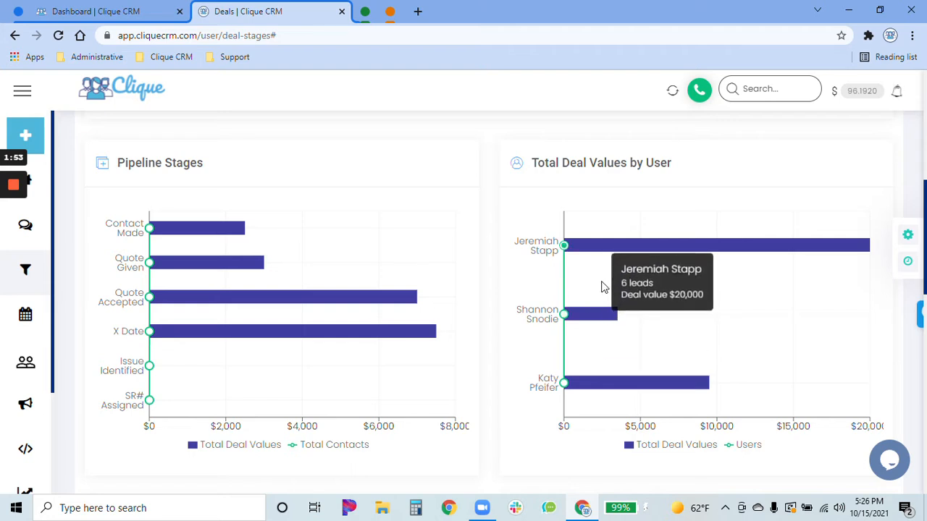
mouse_move(602, 382)
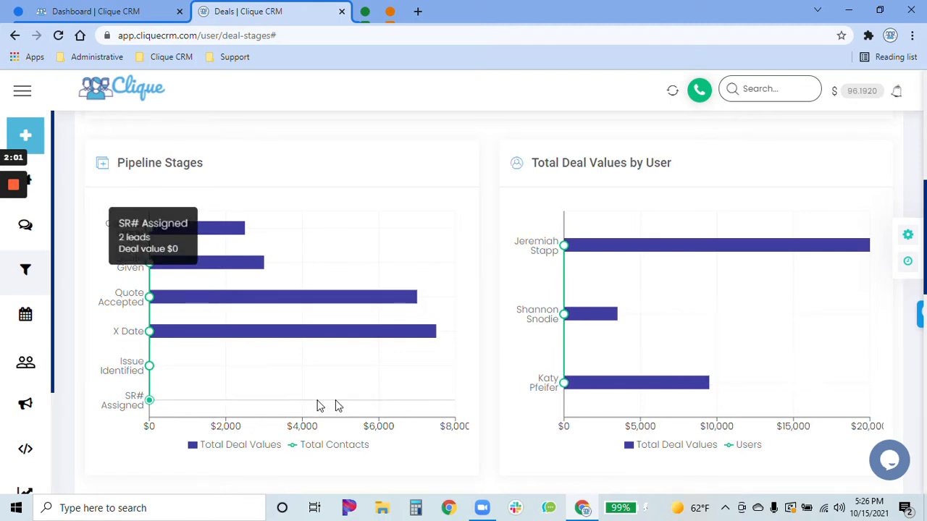
mouse_move(220, 341)
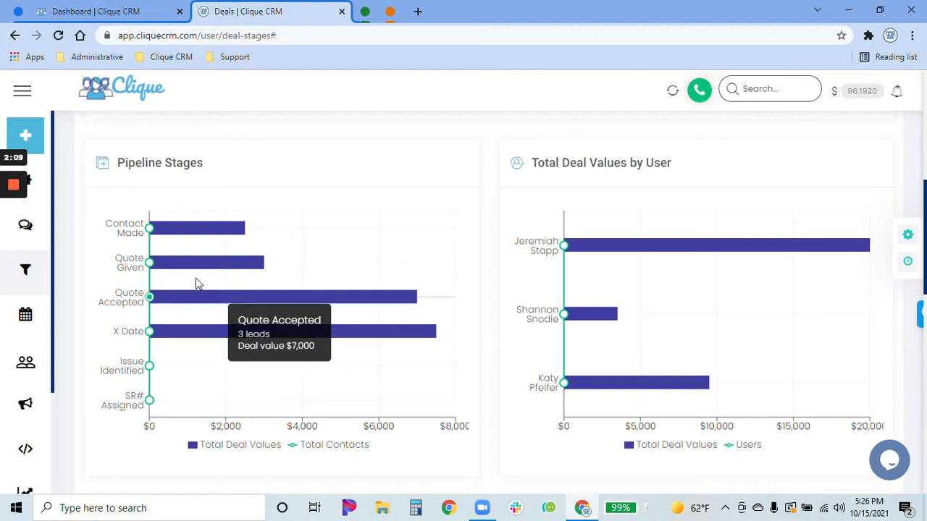
mouse_move(176, 266)
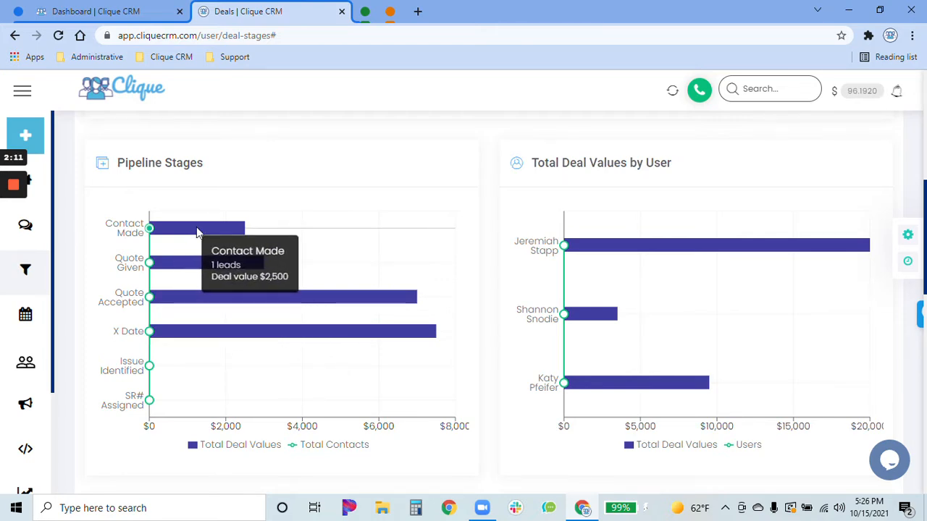
- Inspect the bars of the Lead Outcome and Total Deal Value by Lead Source charts
scroll(264, 245, down, 3)
scroll(435, 287, down, 3)
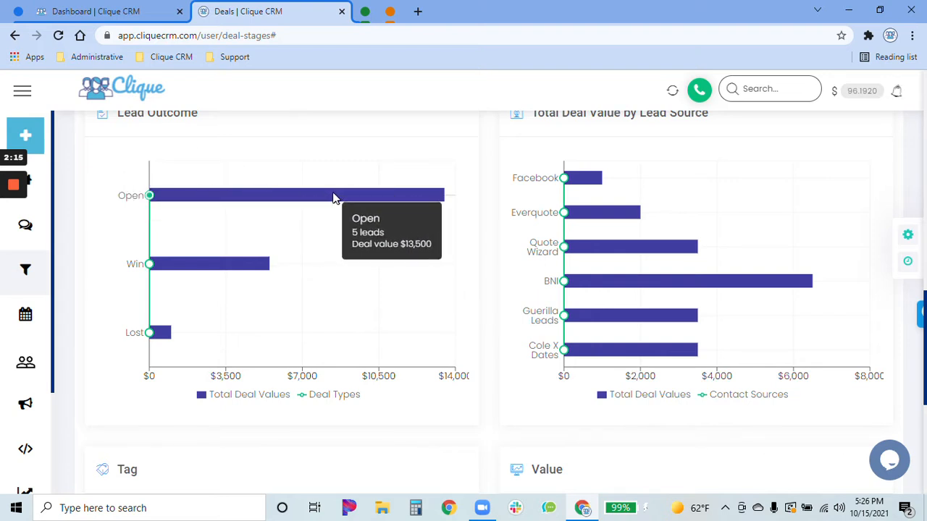
mouse_move(265, 276)
mouse_move(183, 327)
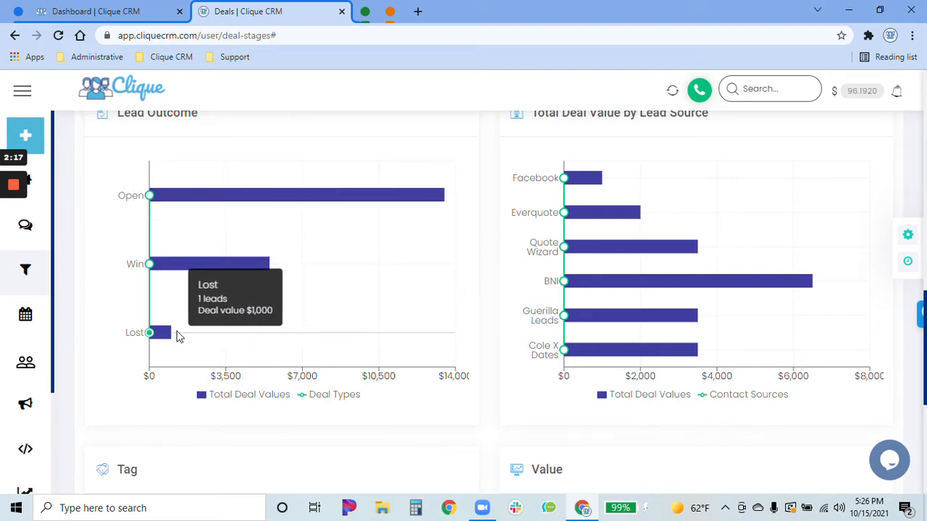
scroll(484, 338, up, 1)
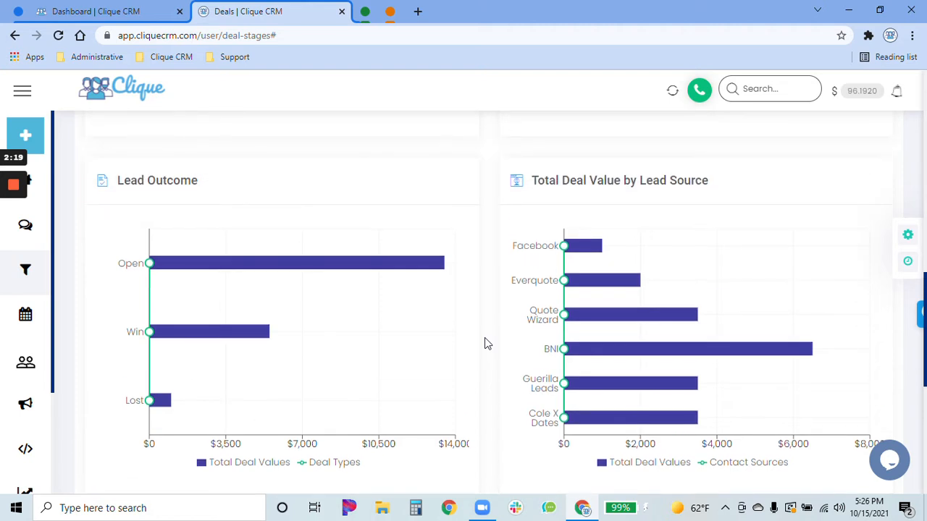
mouse_move(595, 245)
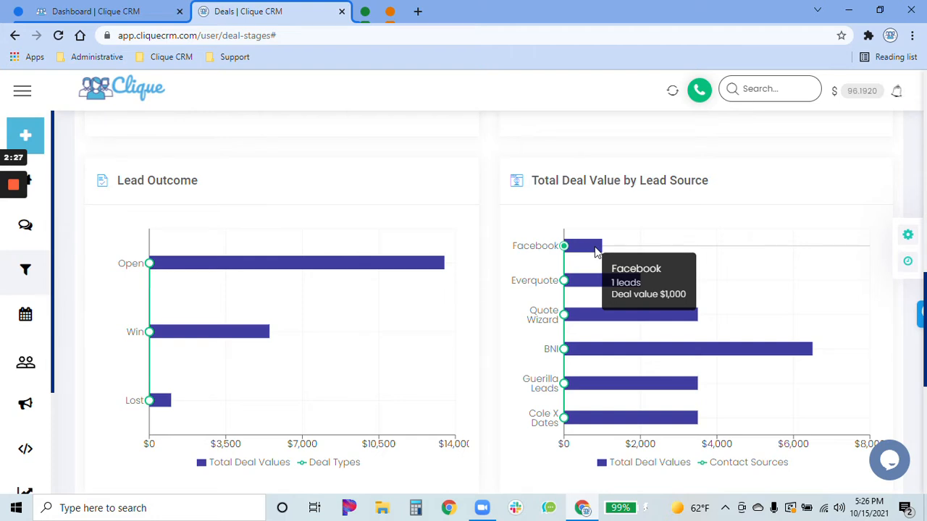
mouse_move(586, 351)
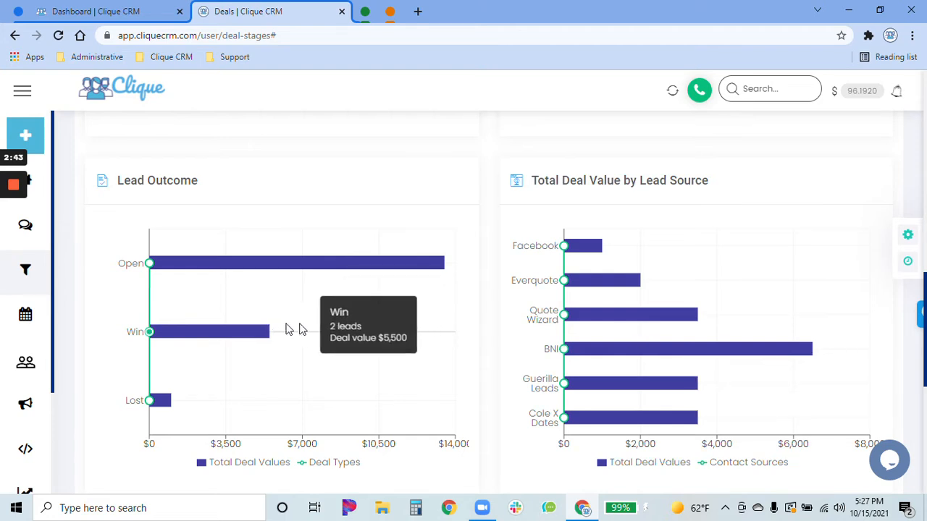
- Examine the Tag and Value charts, including the number of deals in each value range
scroll(441, 348, down, 5)
scroll(486, 330, down, 1)
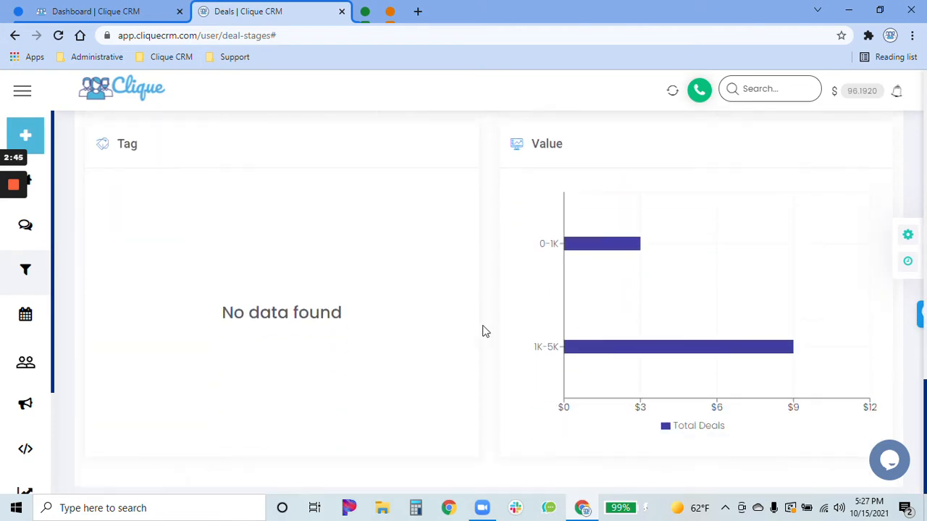
mouse_move(605, 279)
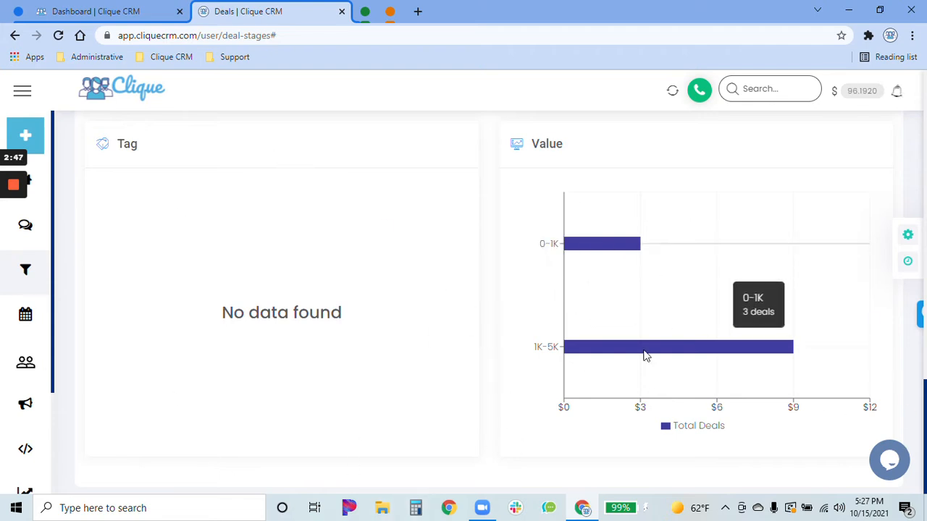
- Open the pipeline settings and add a new pipeline titled "eh"
scroll(488, 427, up, 5)
scroll(487, 427, up, 5)
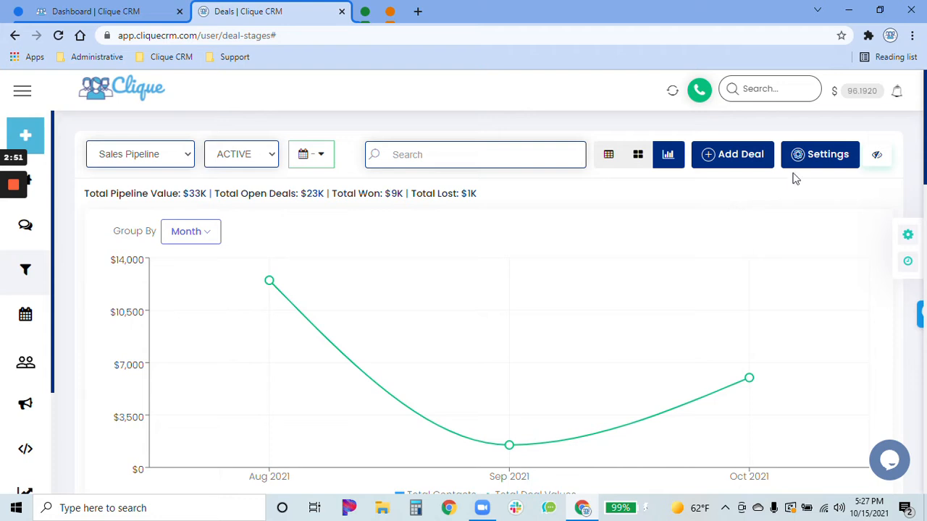
click(821, 164)
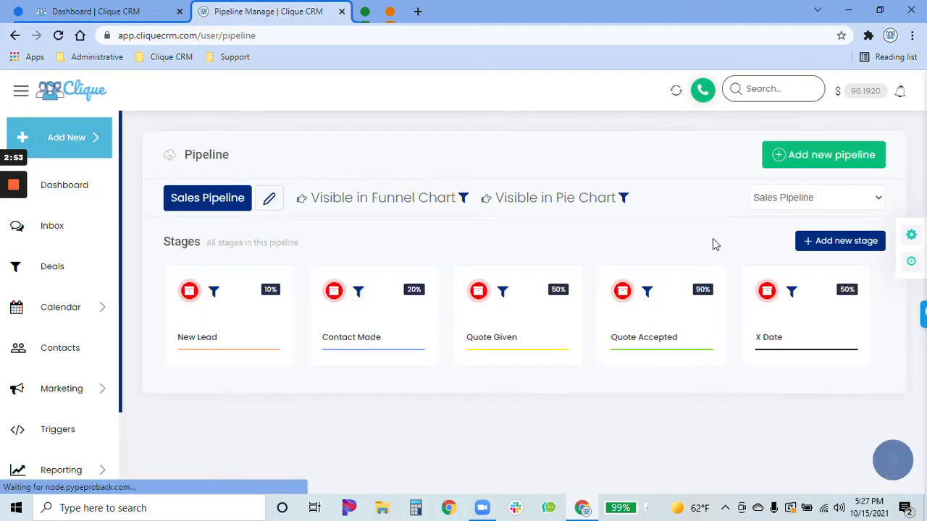
click(819, 165)
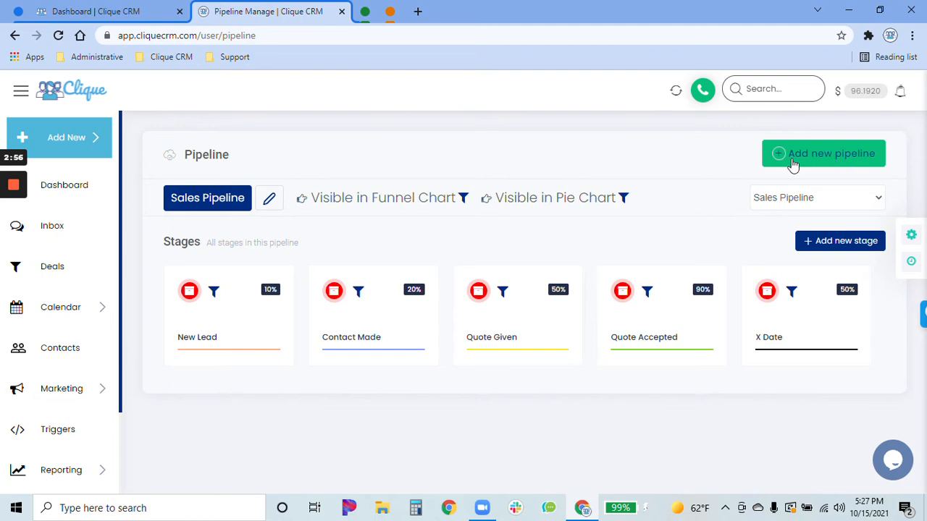
click(838, 163)
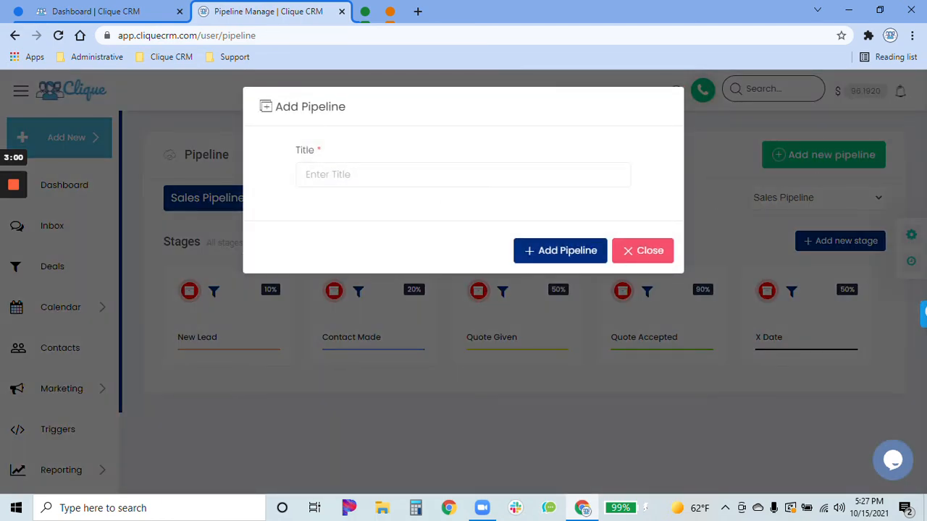
click(464, 175)
text(eh)
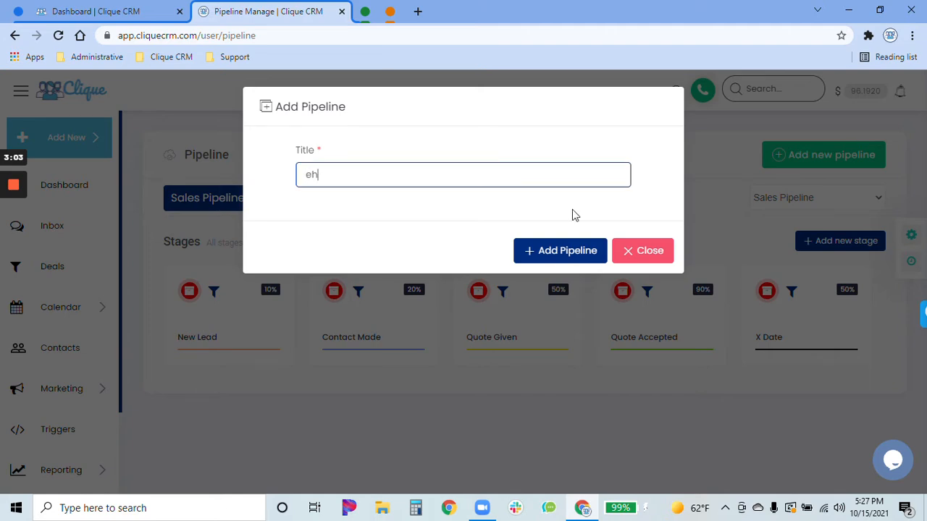
click(559, 250)
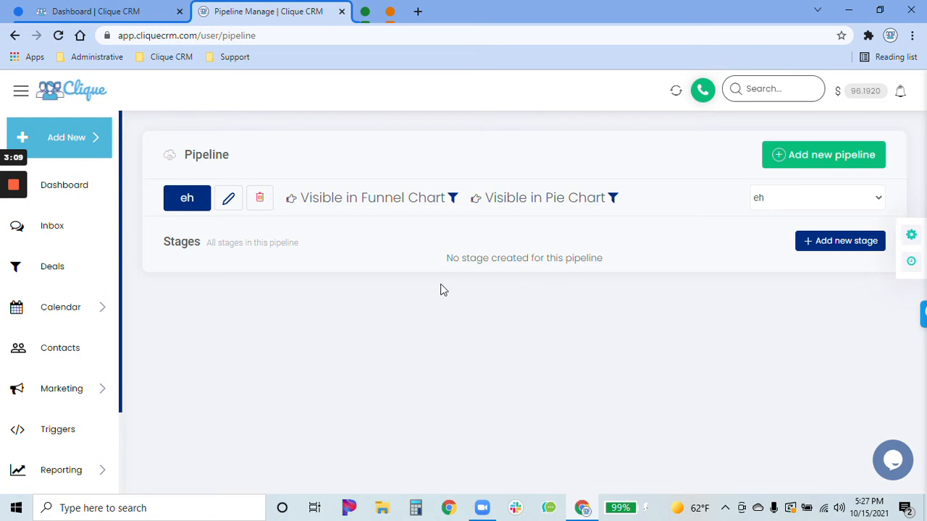
- Add a stage titled "je5" to the "eh" pipeline with 10% win probability and the red color FF0000
click(847, 240)
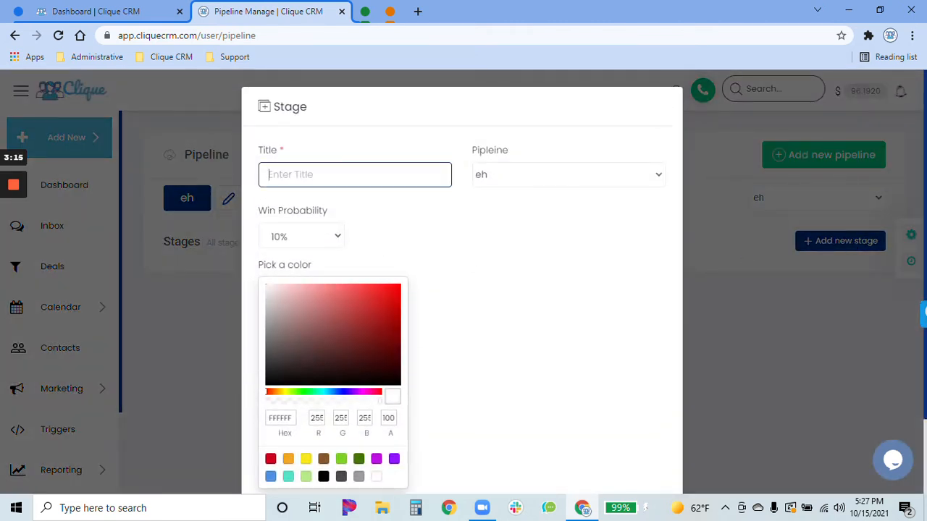
text(je5)
click(445, 242)
scroll(444, 225, down, 1)
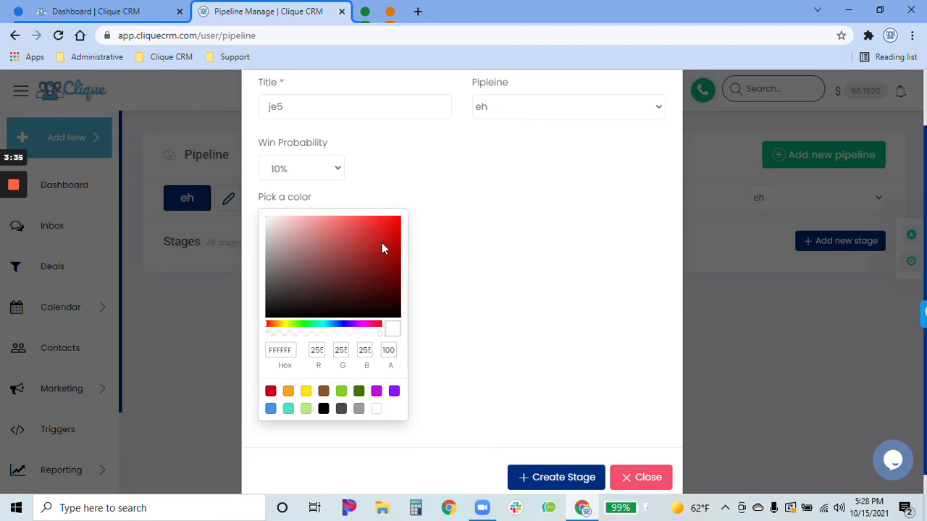
drag(382, 248, 457, 182)
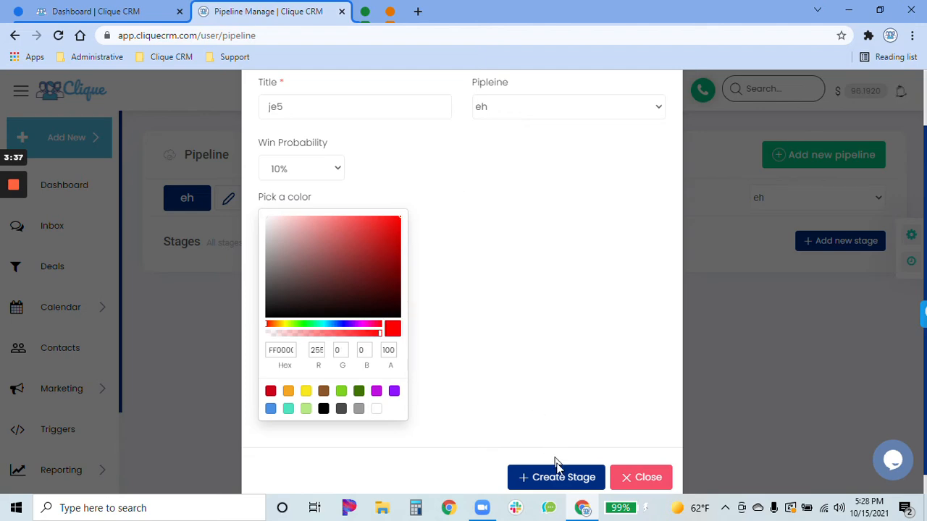
click(558, 476)
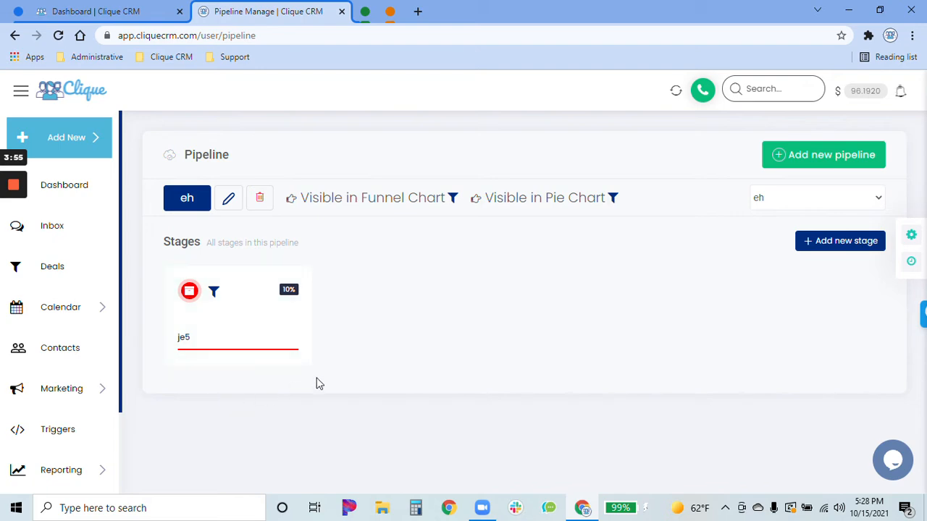
- Delete the "eh" pipeline, choosing to delete its deals rather than move them to another stage
click(259, 198)
click(439, 314)
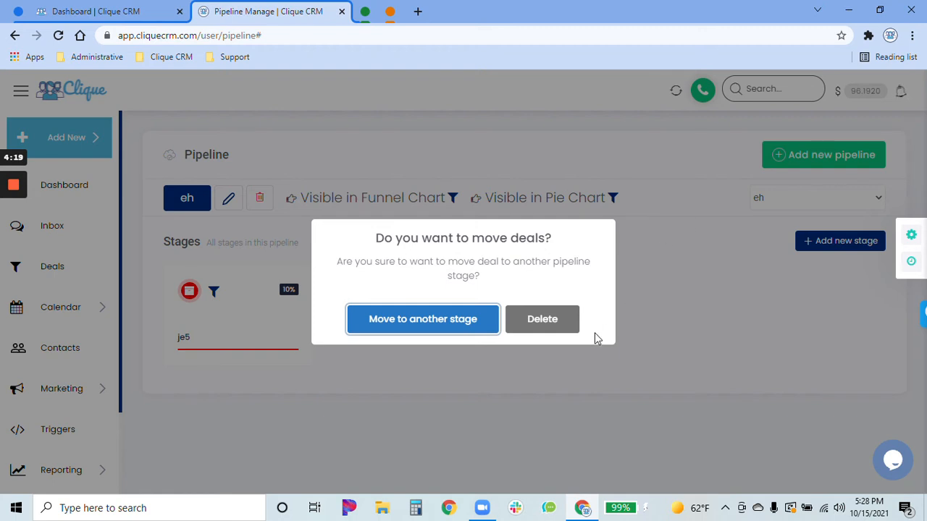
click(545, 323)
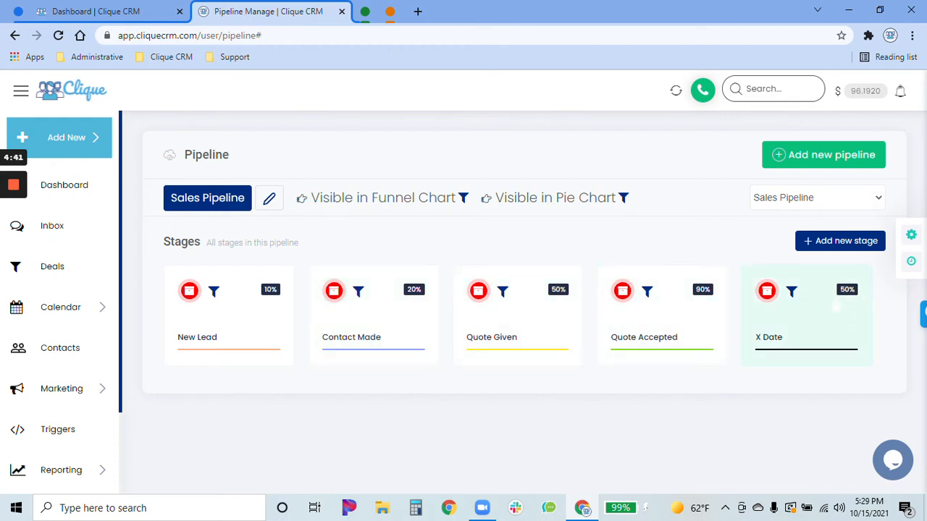
- Review the title, win probability and color settings of the Sales Pipeline's X Date stage, leaving them unsaved
click(777, 341)
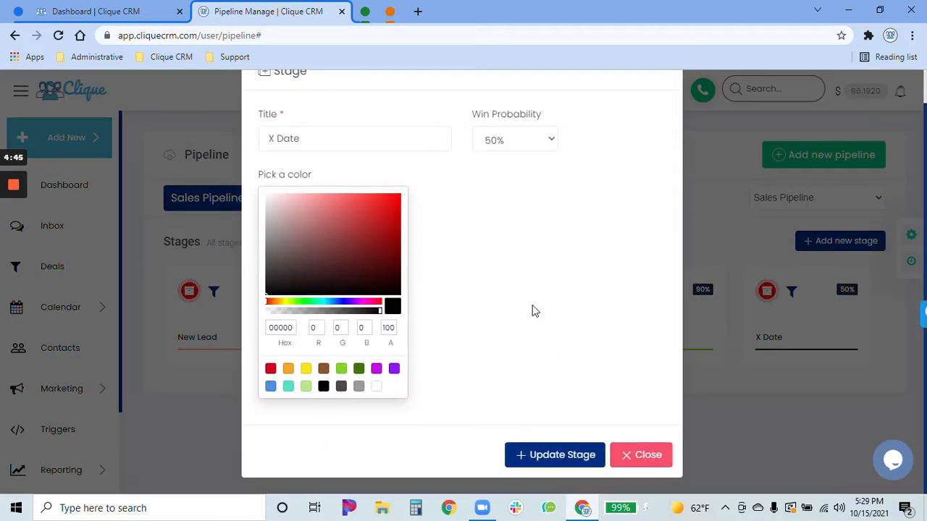
click(637, 464)
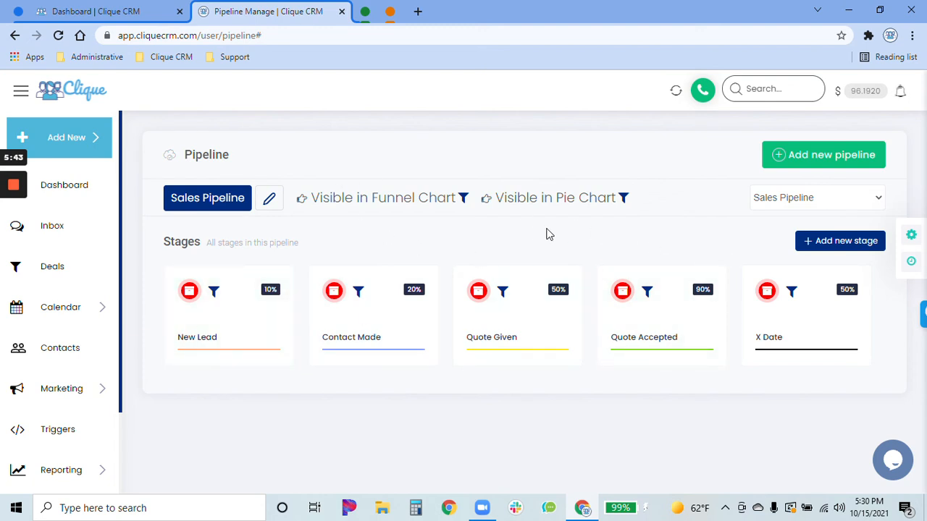
- Return to the deals board and view the Service Pipeline's deals before switching back to the Sales Pipeline
click(86, 259)
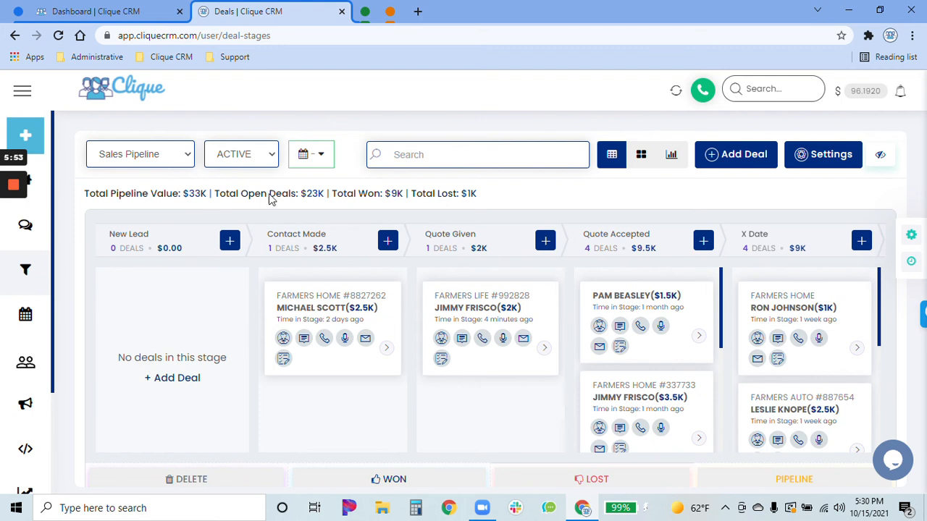
click(844, 166)
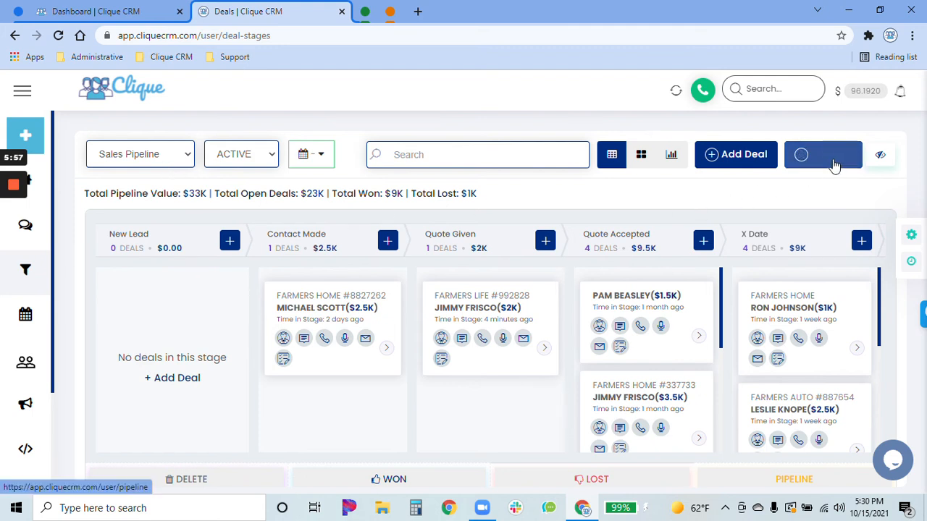
click(150, 159)
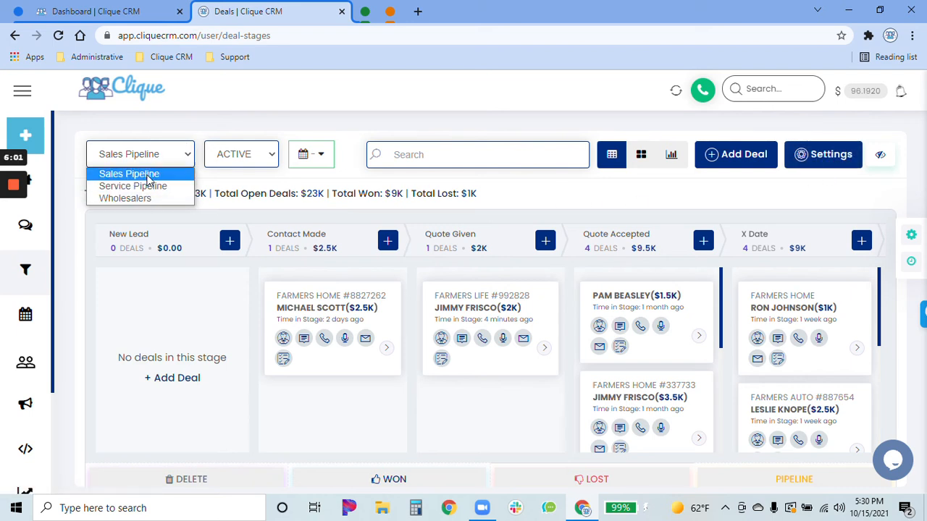
click(146, 187)
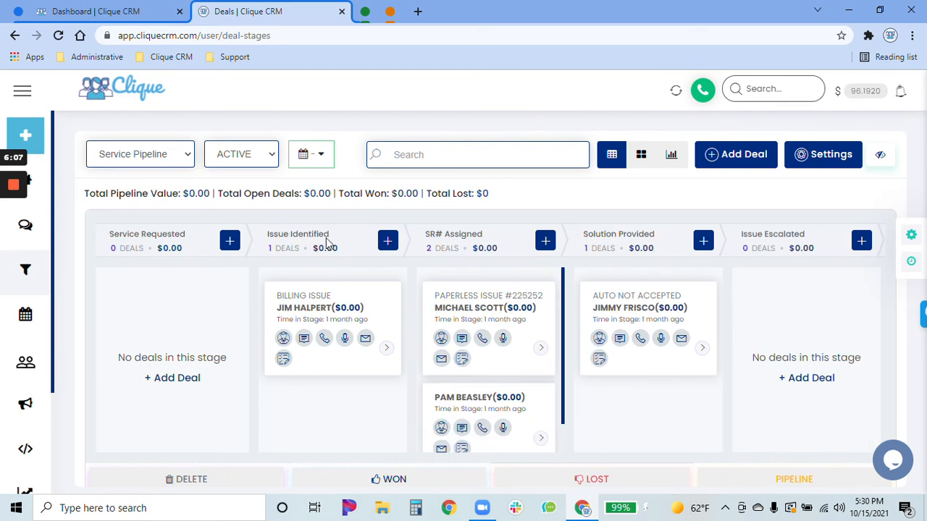
click(185, 155)
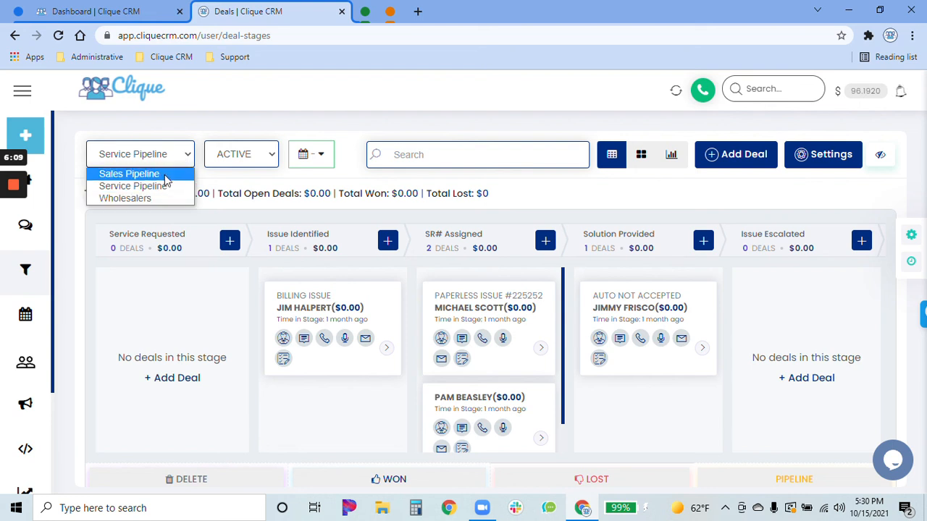
click(165, 175)
- View the Sales Pipeline's WON and LOST deals in turn, and set the status filter back to ACTIVE
click(248, 153)
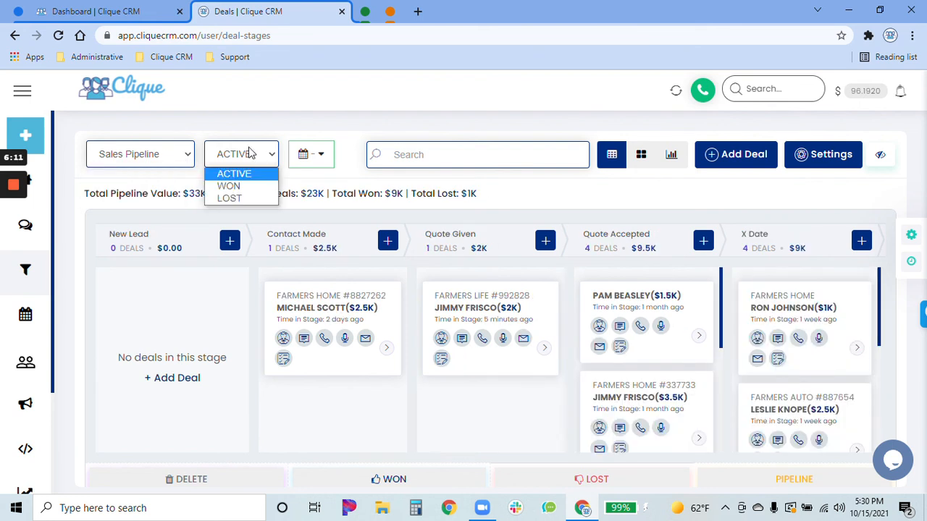
click(229, 187)
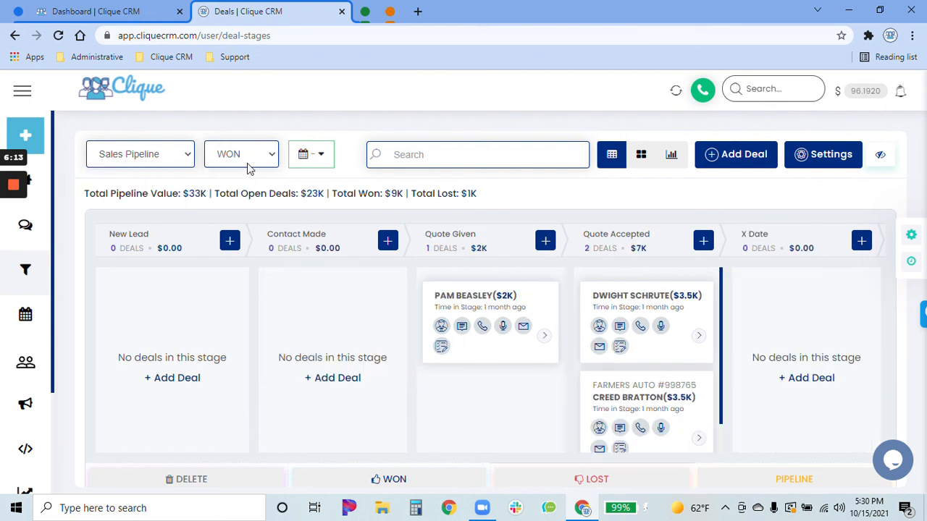
click(246, 154)
click(243, 200)
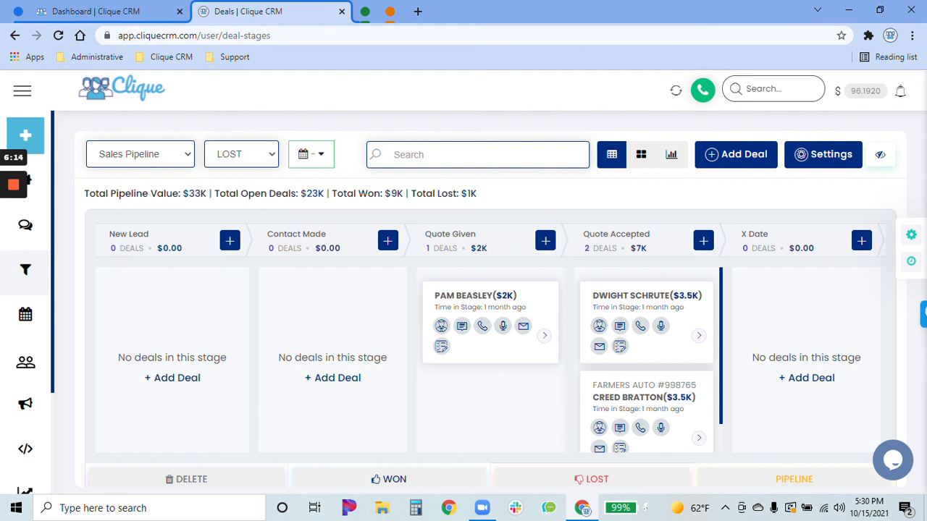
click(246, 164)
click(241, 174)
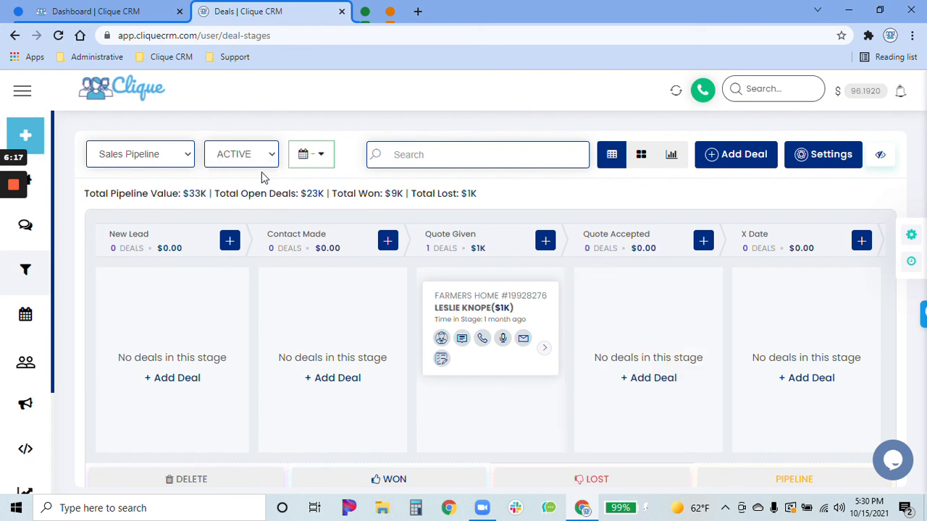
- Look at the date filter's preset ranges and custom range calendar, and cancel without applying a range
click(320, 156)
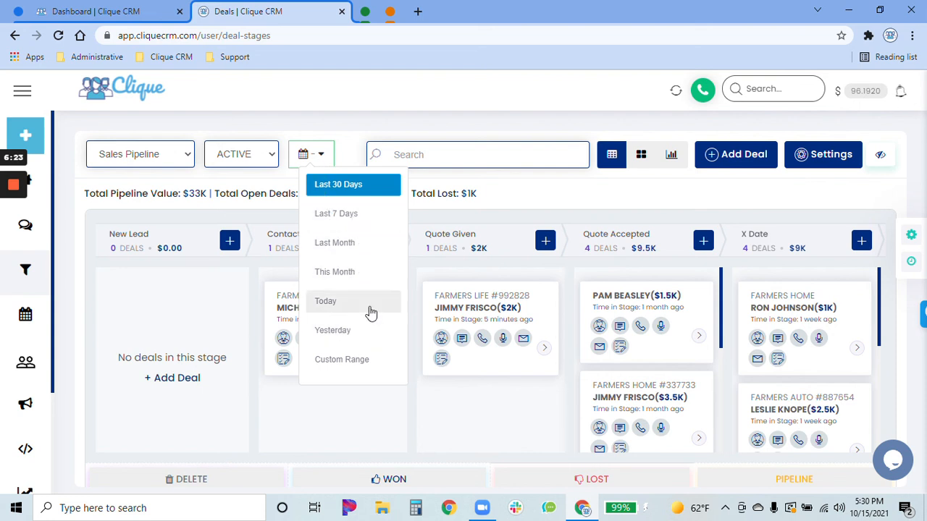
click(355, 365)
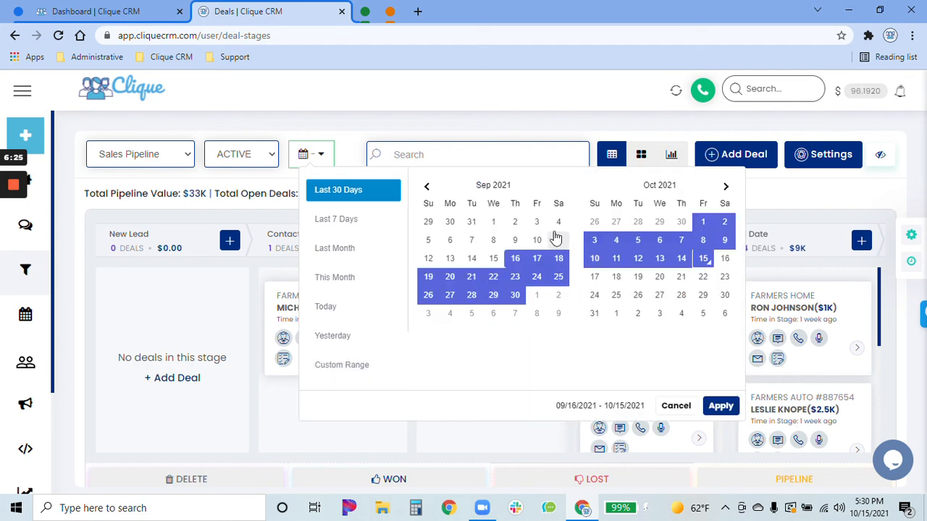
click(676, 408)
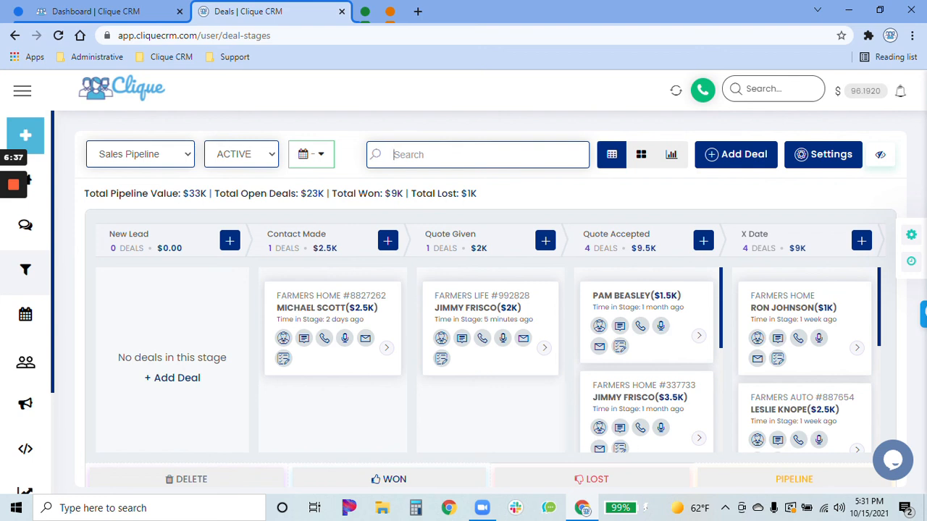
- Search the deals board for "life" and clear the search text
text(lif)
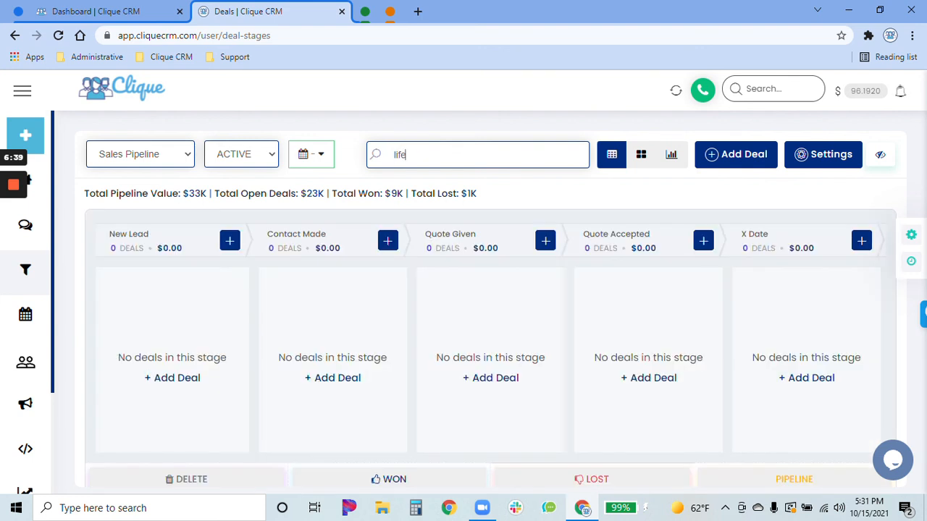
text(e)
key(ctrl+a)
key(BackSpace)
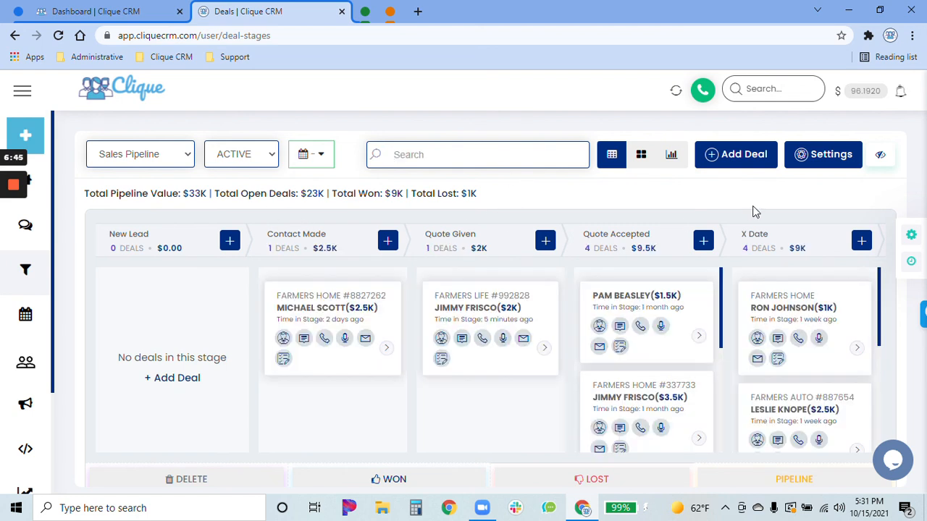
- Hide the deals board's advance menu and show it again, twice
click(881, 156)
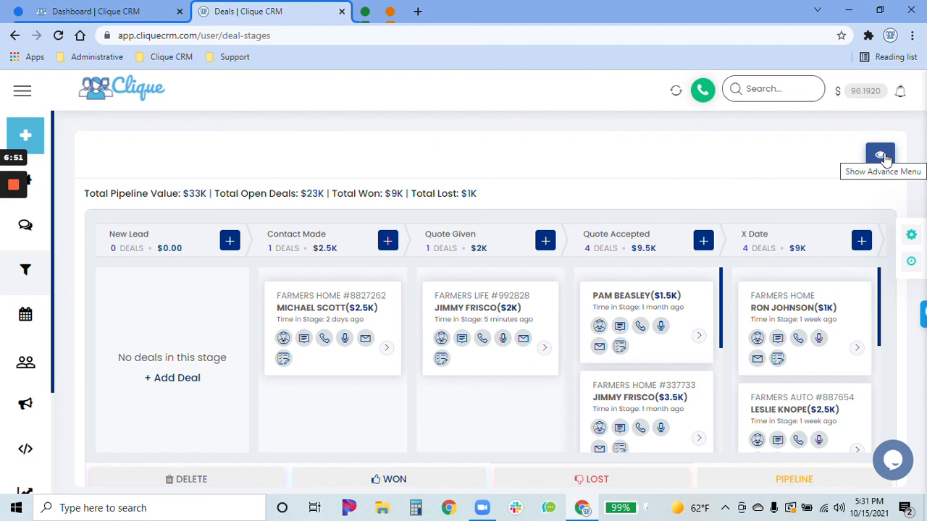
click(880, 155)
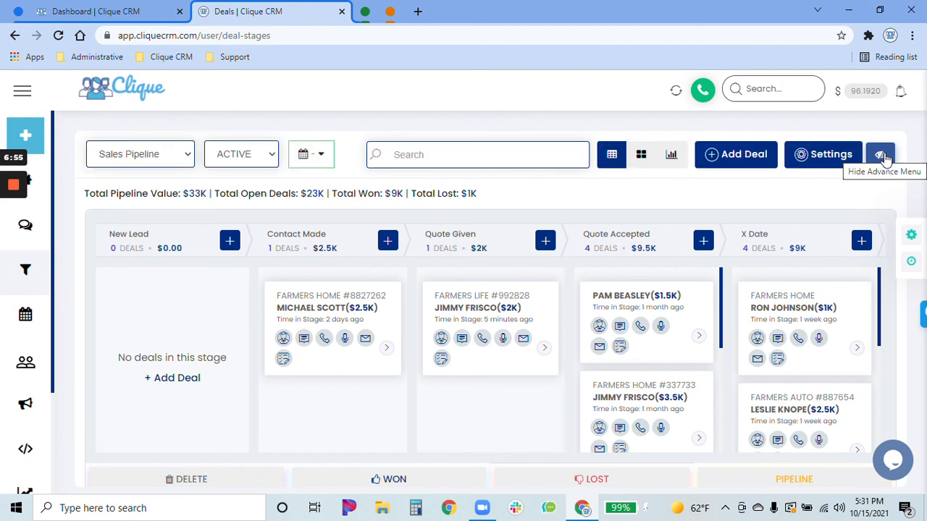
click(880, 155)
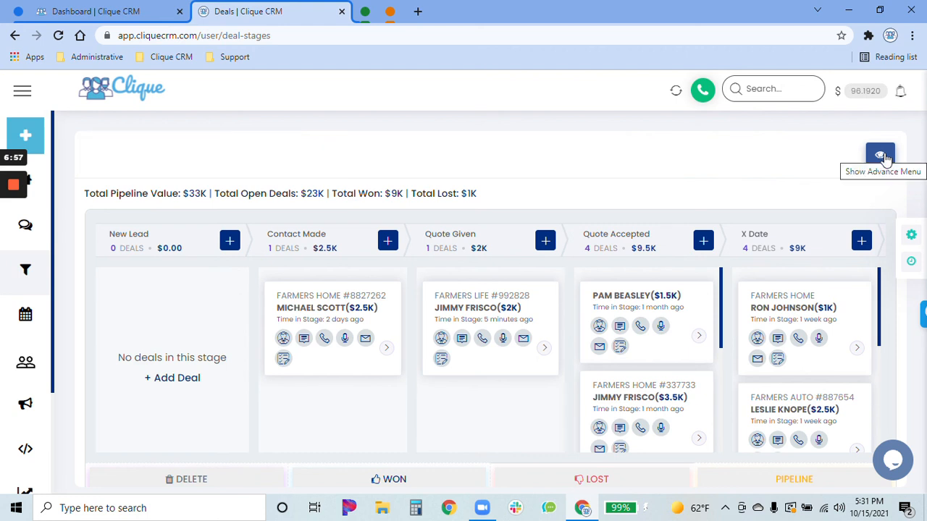
click(882, 157)
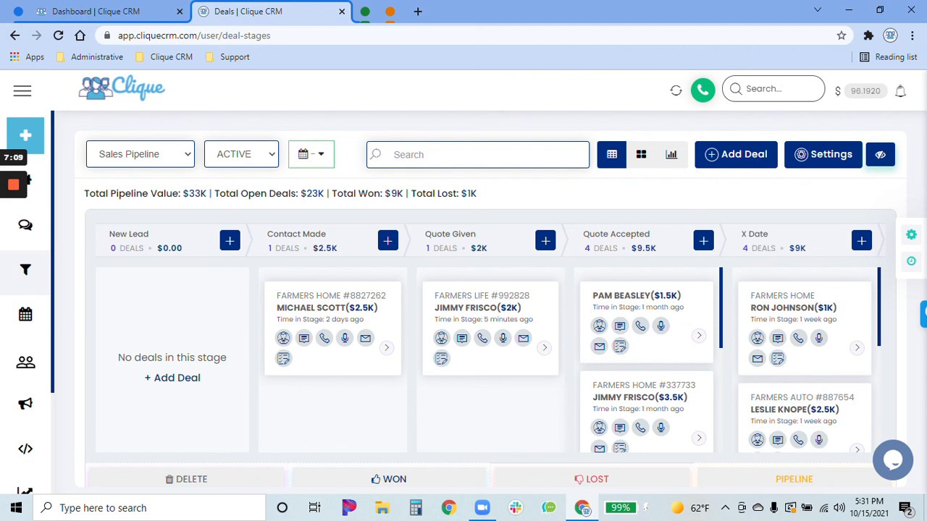
drag(856, 301, 748, 223)
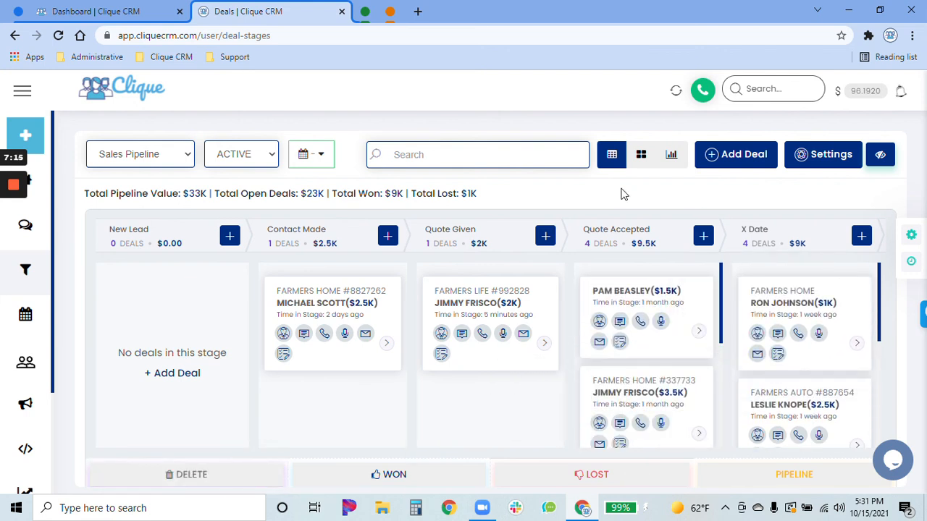